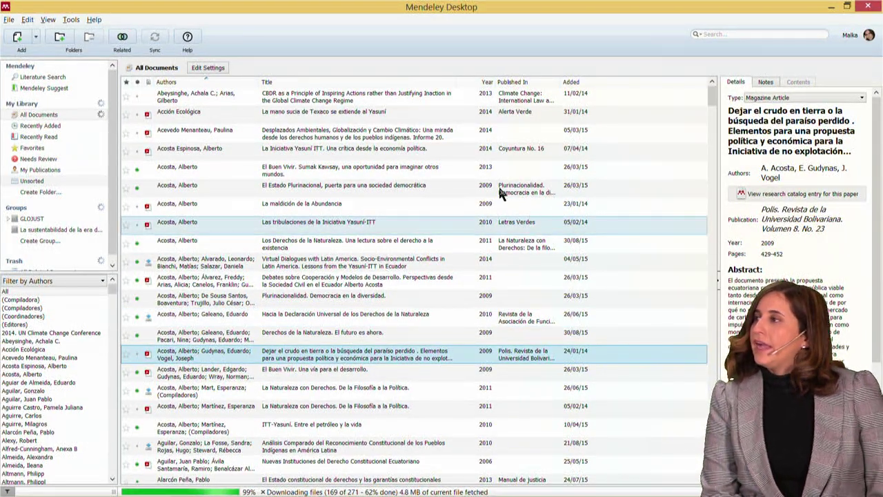
Confirm 'Uninstall MS Word Plugin' is listed under Tools, then switch to the Yasuní-ITT paper in Word
click(71, 20)
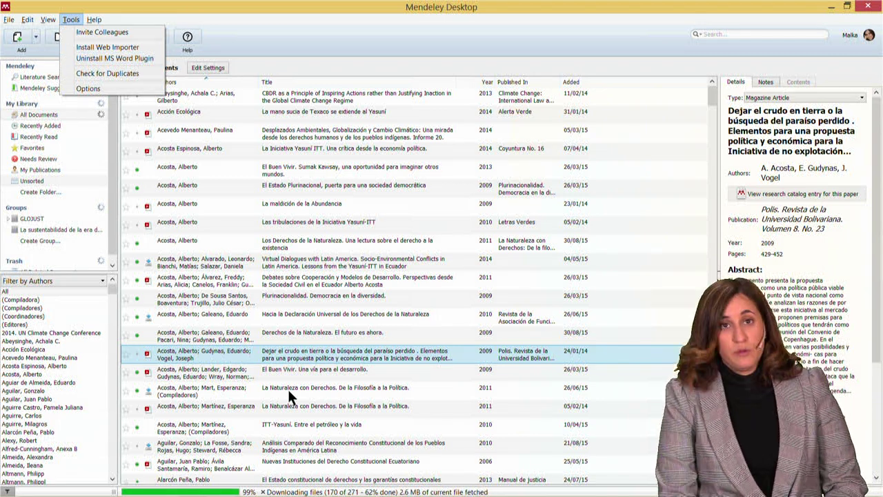
key(alt+Tab)
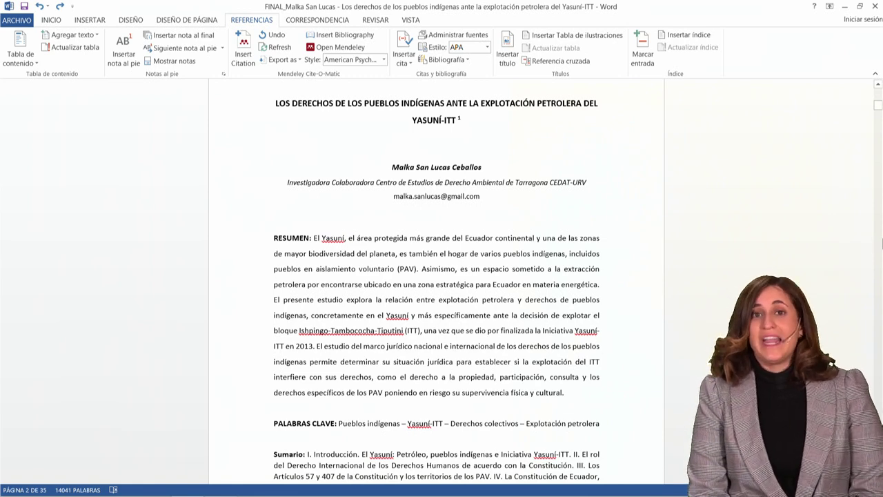
Scroll the paper down to page 3, where the Introduction section begins
drag(875, 110, 877, 121)
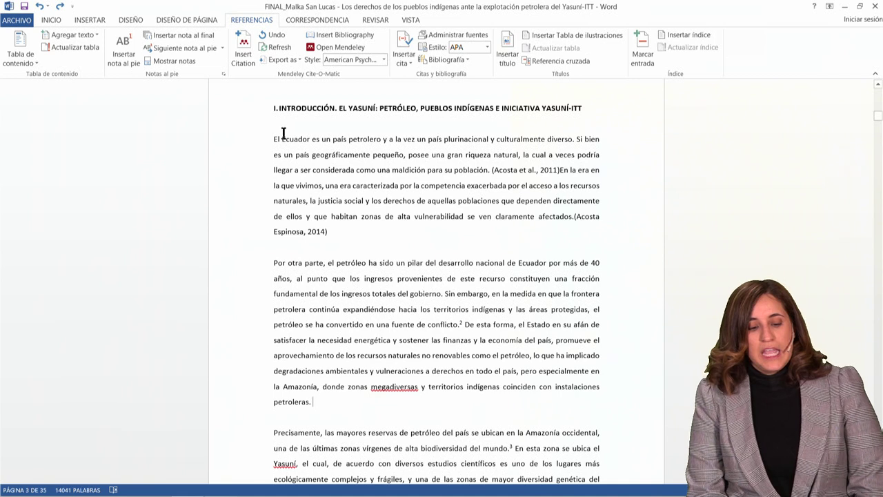
Search the whole library for 'acosta' and cite Acosta & Martínez (2011) after 'petroleras.'
click(243, 45)
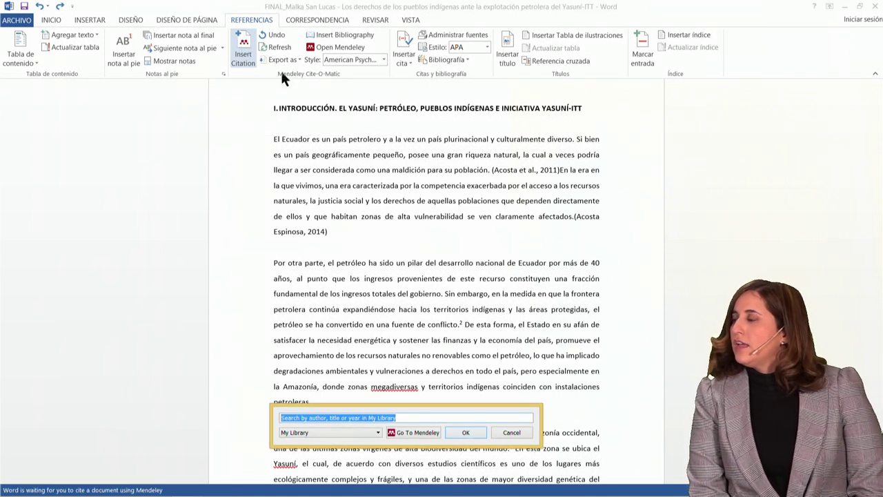
drag(413, 412, 424, 227)
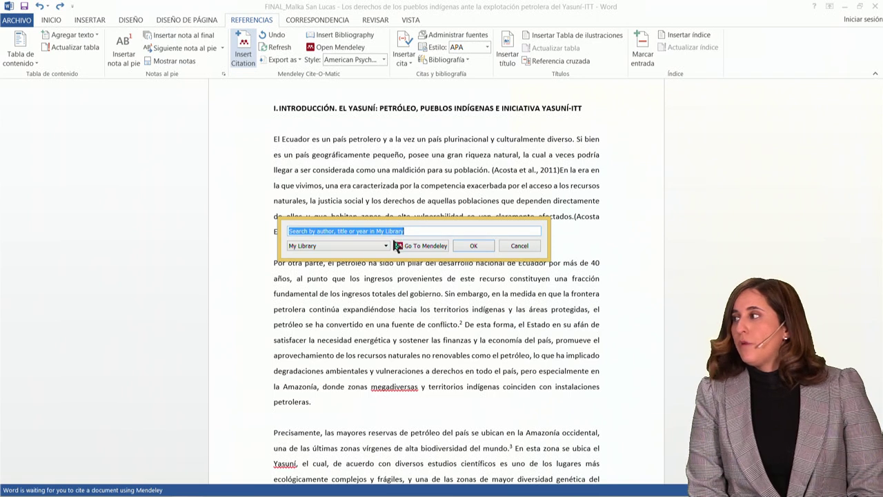
click(384, 246)
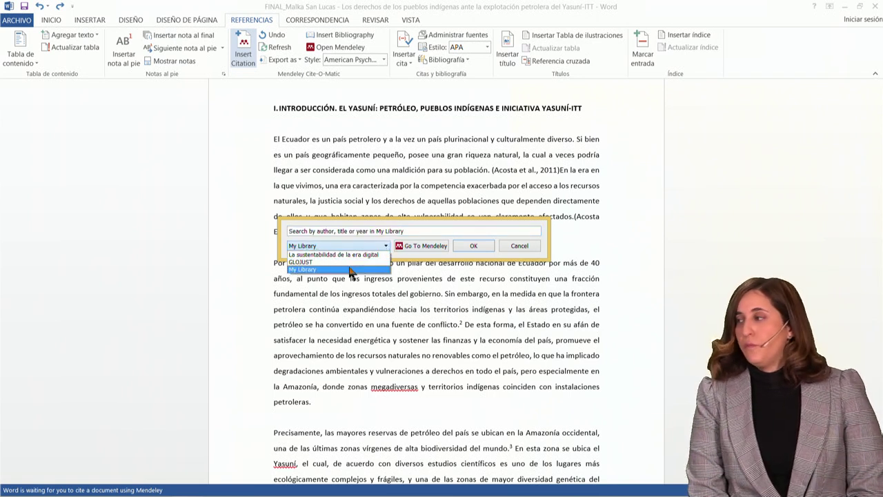
click(399, 230)
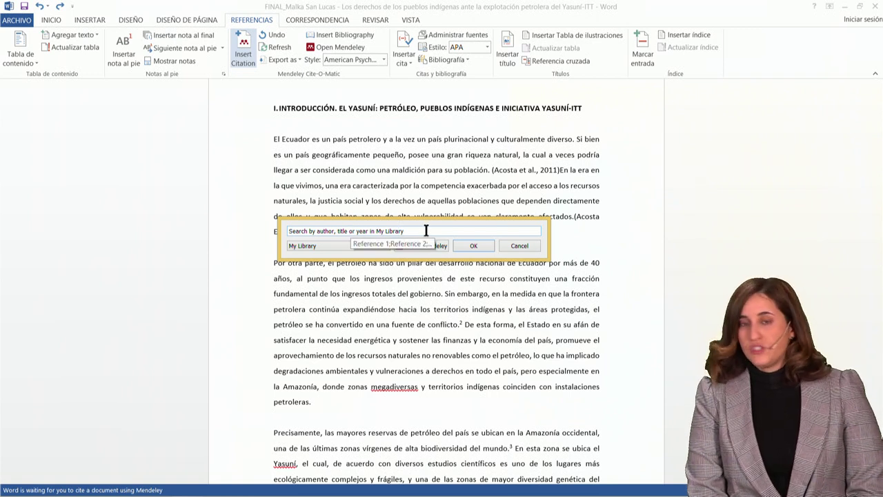
text(acosta)
drag(427, 231, 271, 233)
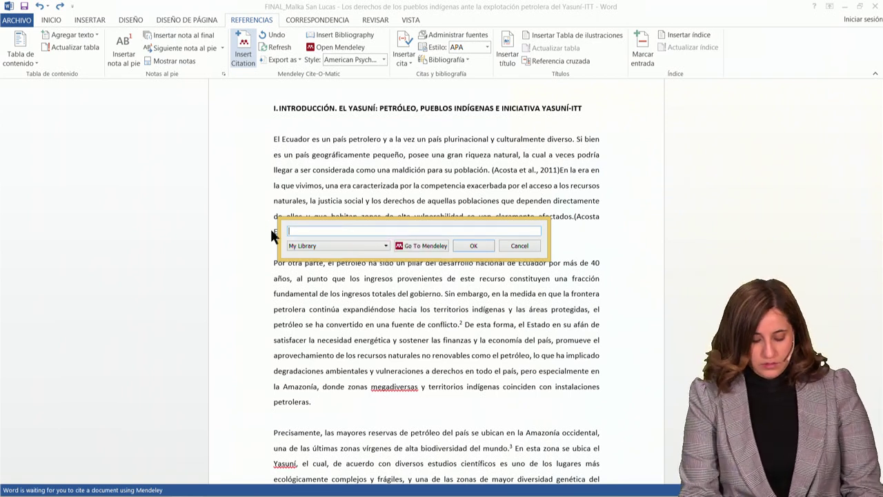
text(acosta)
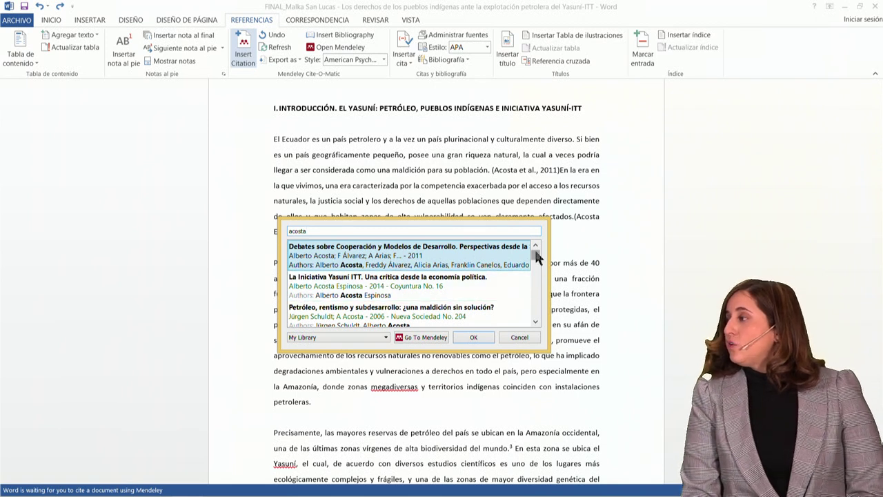
scroll(535, 258, down, 2)
scroll(536, 259, down, 2)
scroll(535, 259, down, 1)
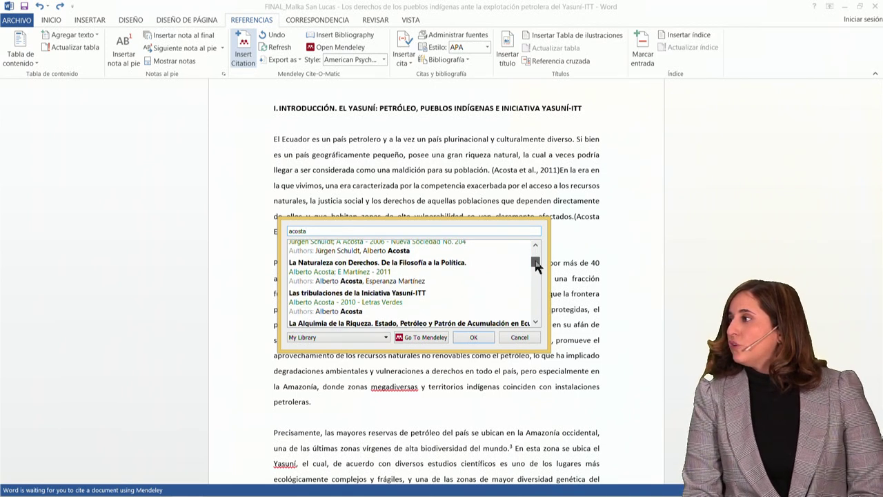
click(454, 264)
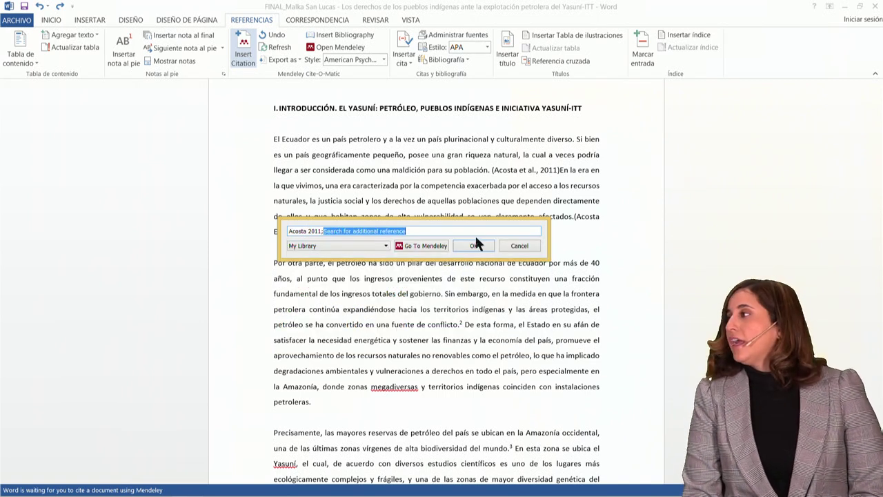
click(479, 245)
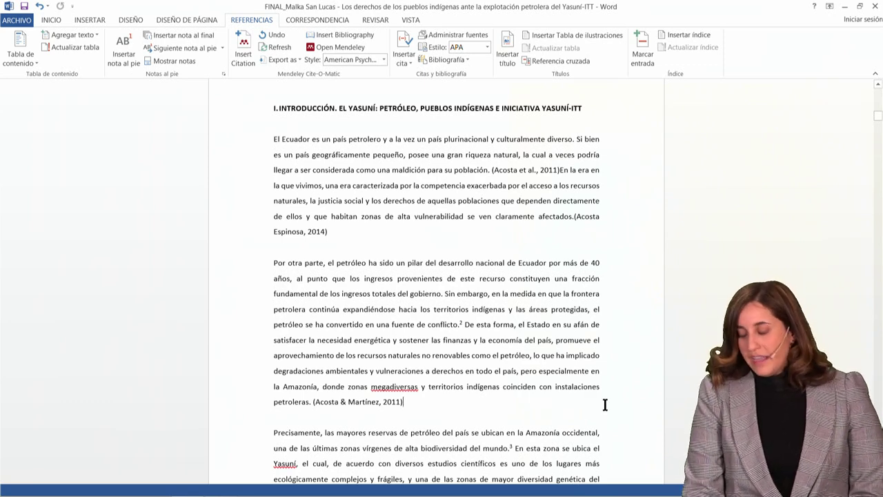
Start a new citation after 'en todo el país,' and choose its reference in Mendeley Desktop
key(Down)
scroll(605, 405, down, 3)
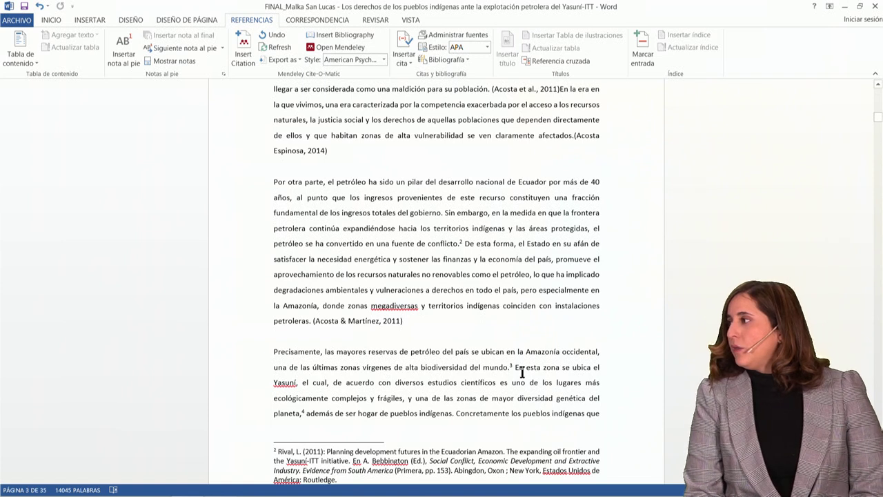
click(519, 291)
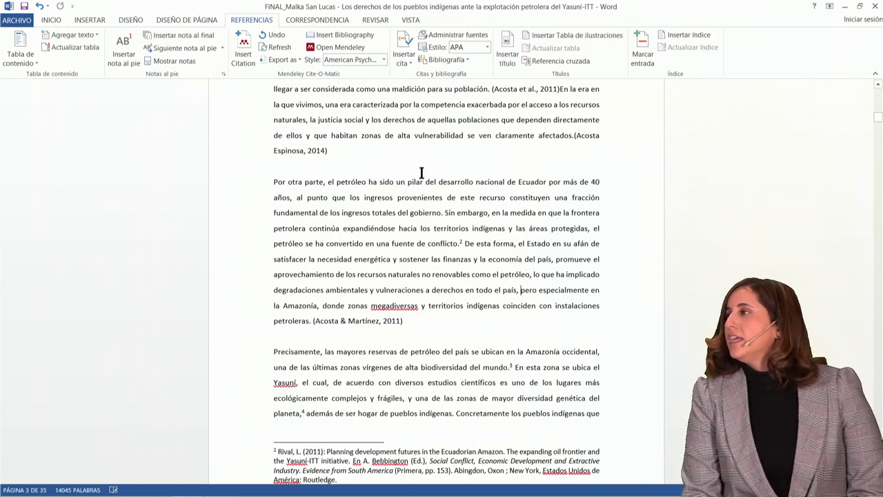
click(241, 50)
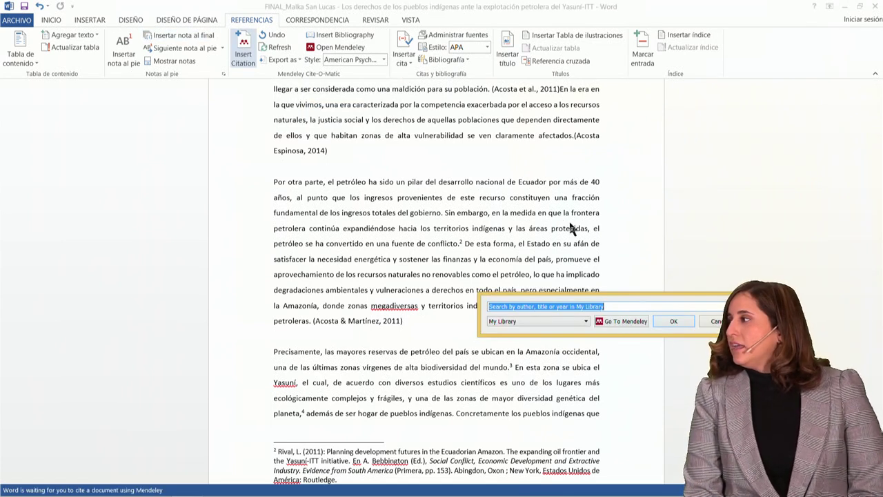
click(656, 307)
drag(643, 291, 583, 293)
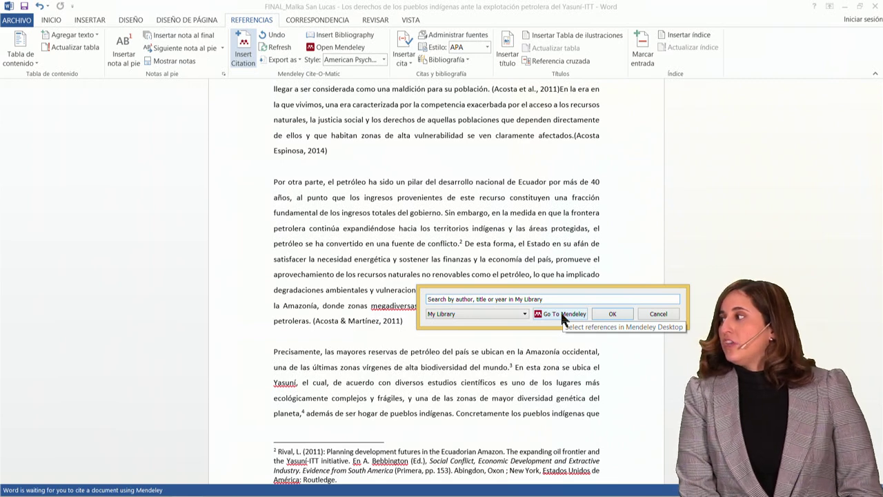
click(562, 314)
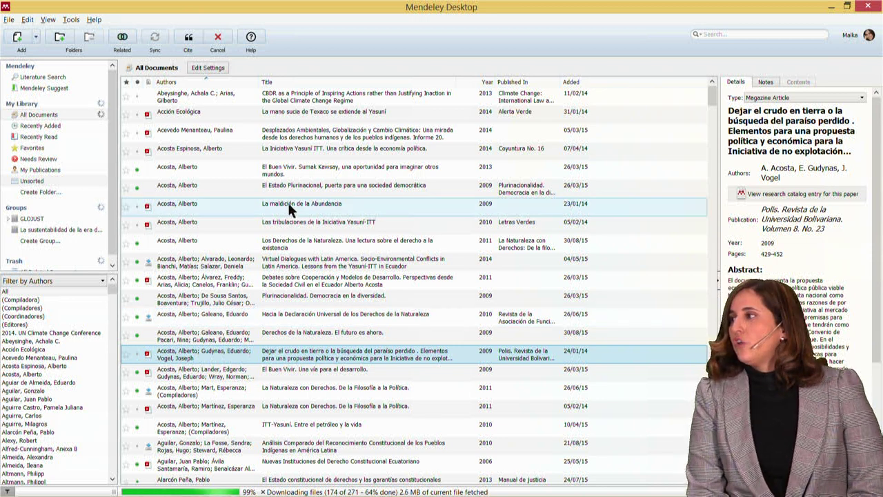
Cite the 'Los Derechos de la Naturaleza' book section, adding (Acosta, 2011) to the paper
click(247, 245)
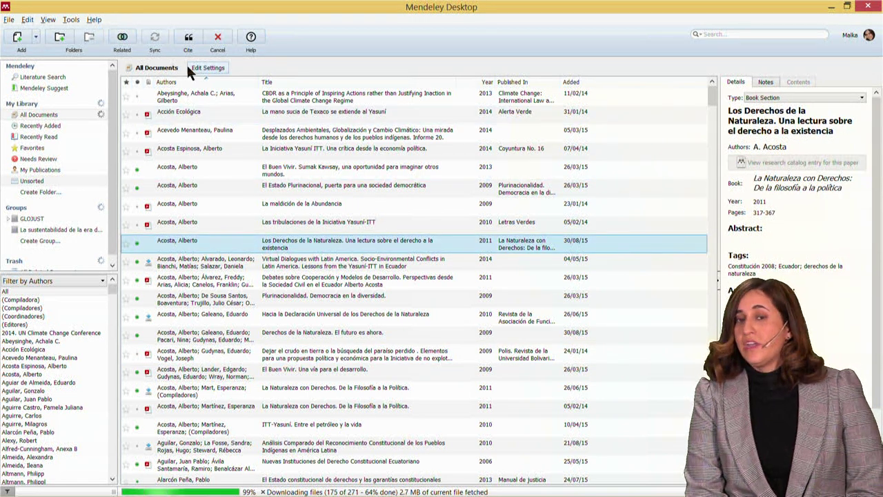
click(189, 38)
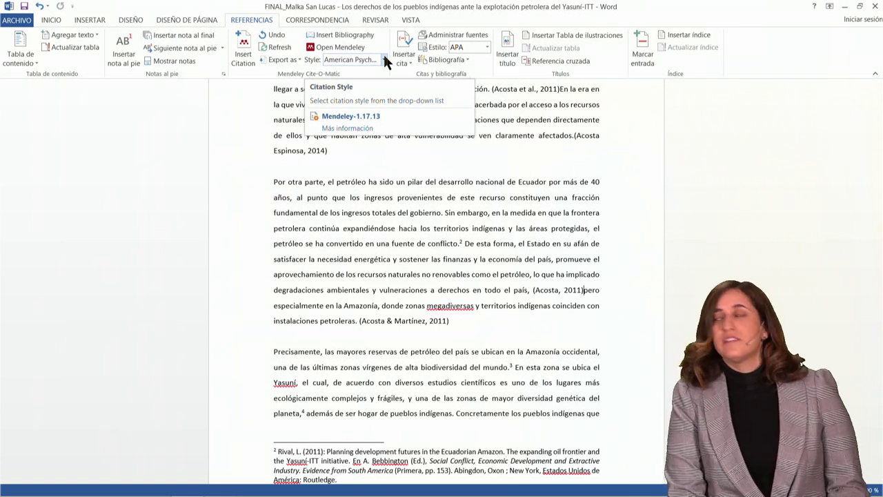
Keep the American Psychological Association citation style and jump to the last page, 35 of 35
click(384, 58)
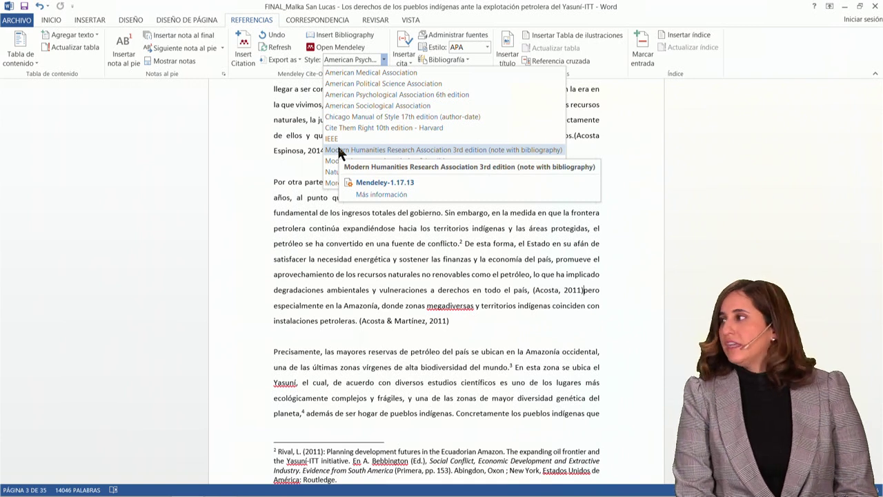
click(308, 243)
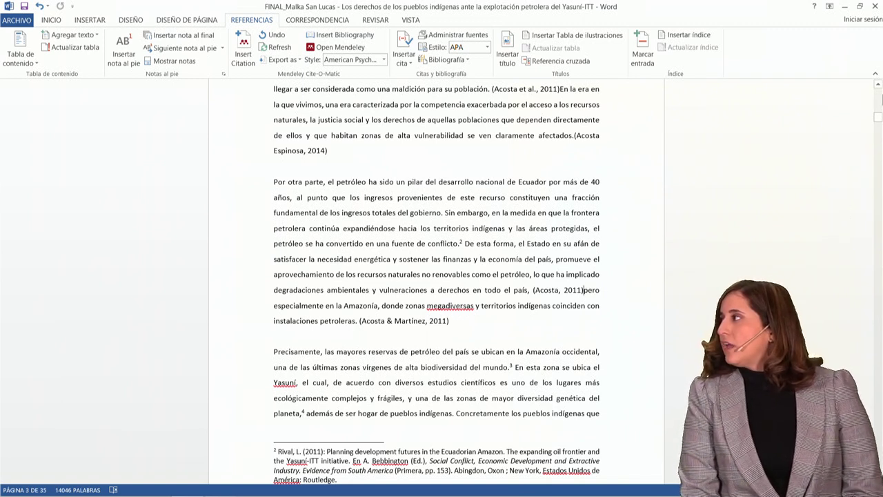
mouse_move(877, 117)
mouse_down()
mouse_move(854, 364)
mouse_move(877, 486)
mouse_up()
Insert a Mendeley bibliography at the paper's end listing the four cited Acosta references in APA
click(475, 146)
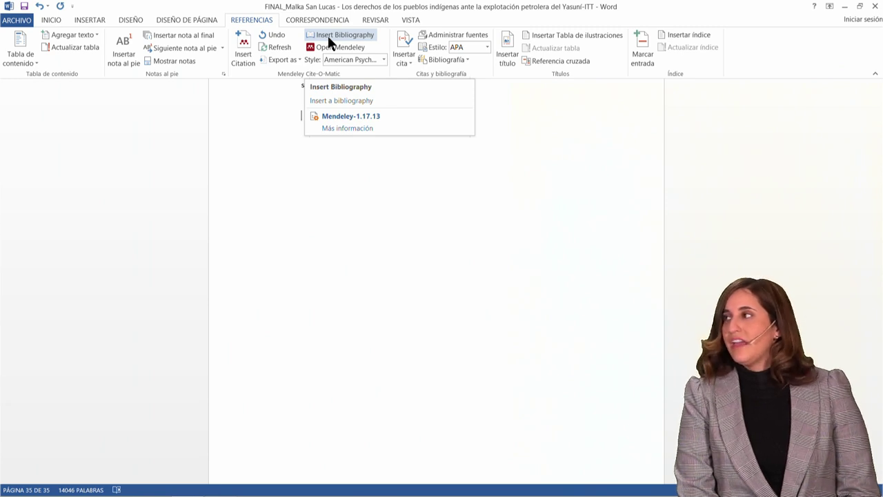
click(327, 33)
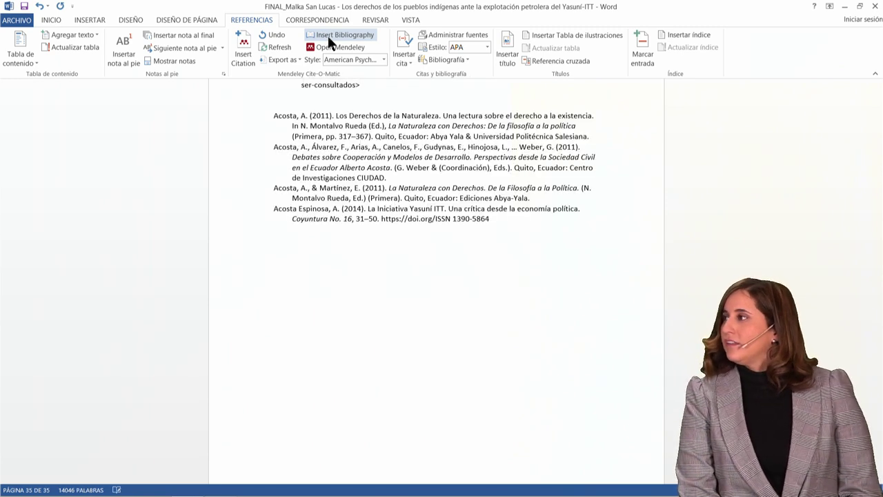